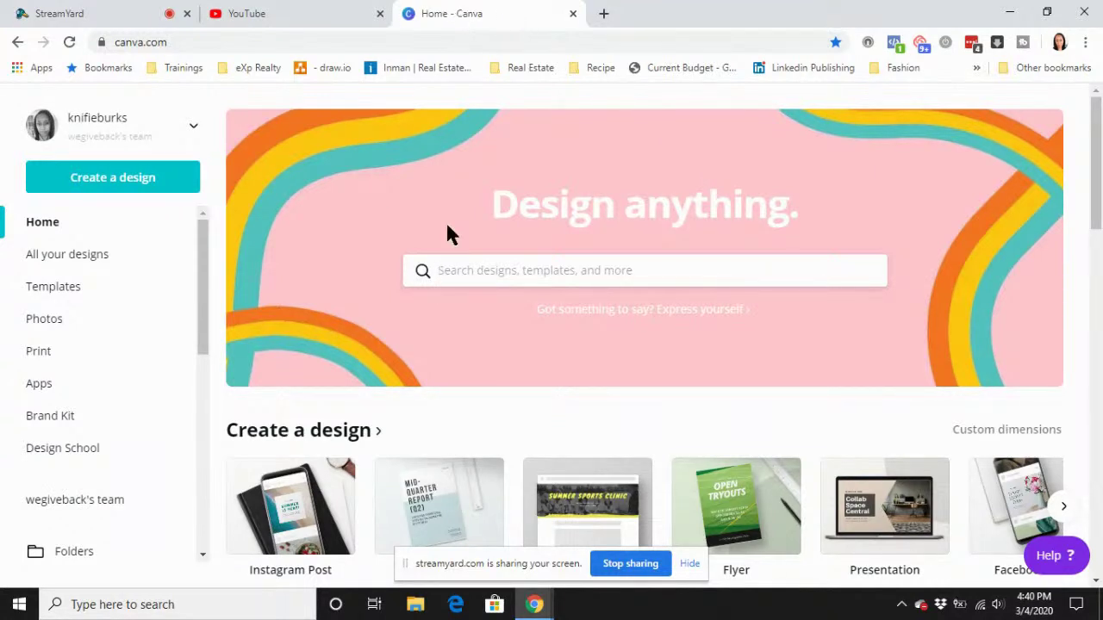
# Open the "Copy of Copy of The Royal Blue CEO Collection" design from the existing designs on the Canva home page
pyautogui.click(689, 564)
pyautogui.scroll(-1, 692, 483)
pyautogui.click(287, 286)
pyautogui.scroll(-1, 267, 345)
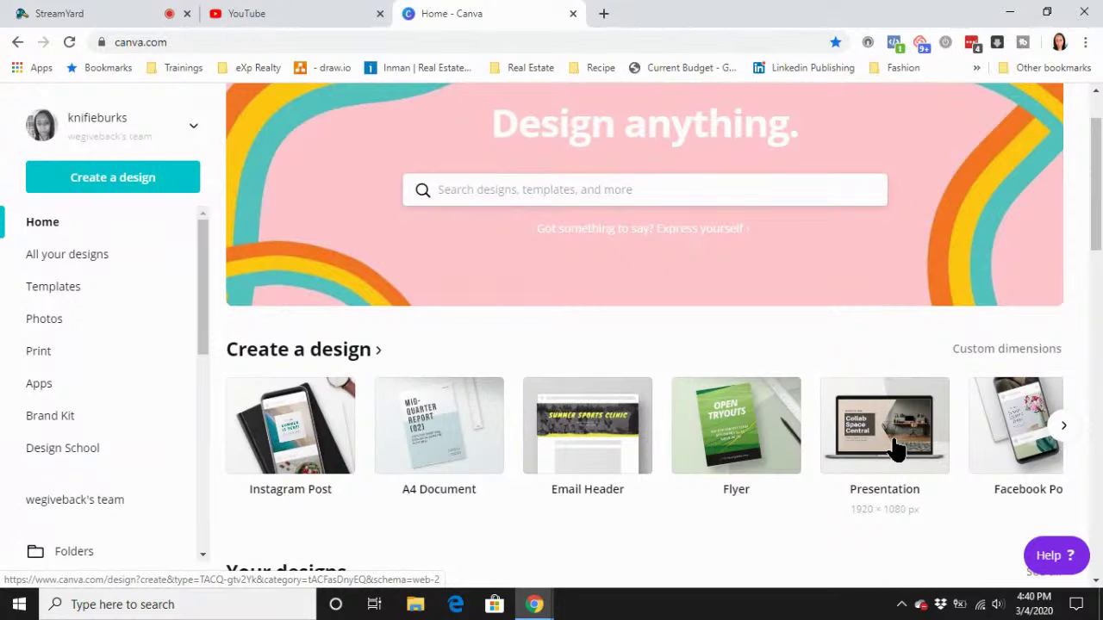
pyautogui.scroll(-3, 702, 398)
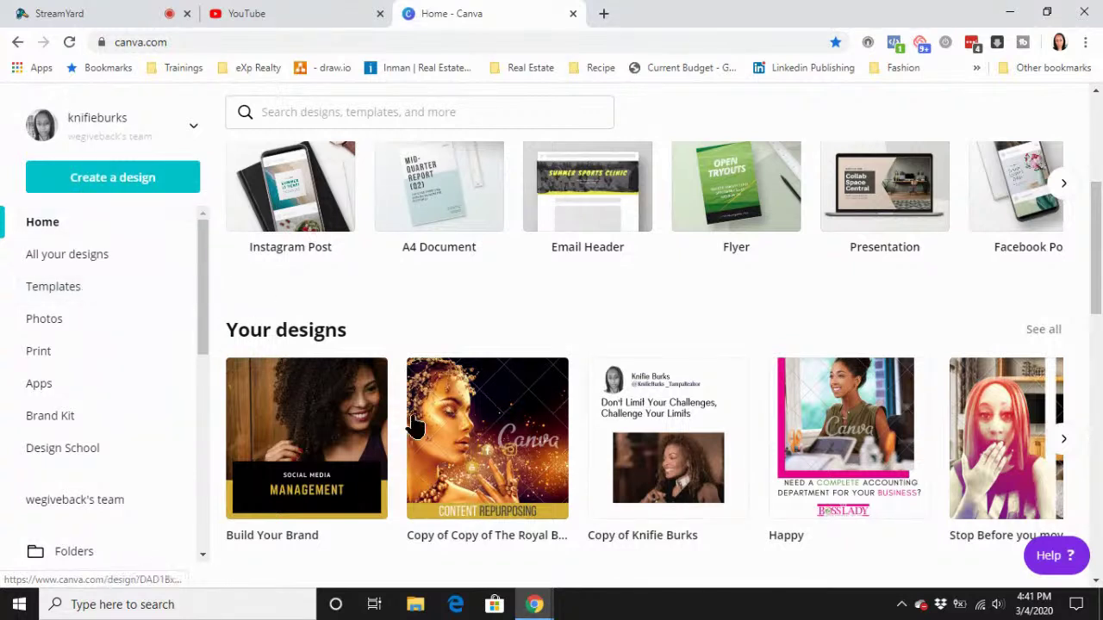
pyautogui.click(486, 431)
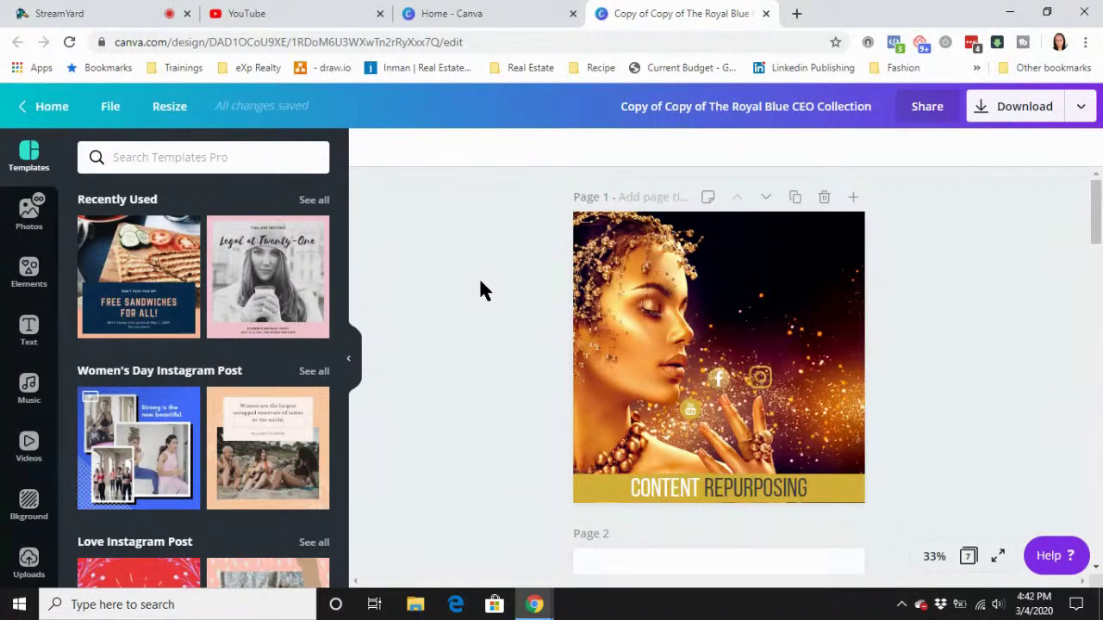
# Select Facebook Cover with Instagram Post, Presentation, Animated Social Media and Card as resize formats, and close the resize options without applying them
pyautogui.click(170, 107)
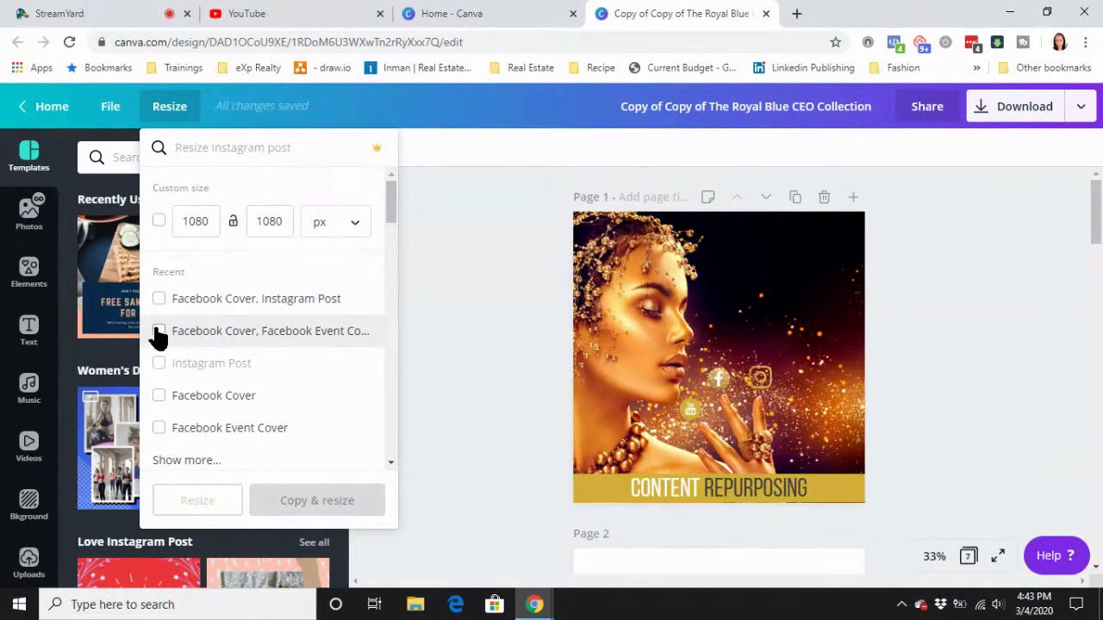
pyautogui.click(157, 300)
pyautogui.scroll(-1, 155, 352)
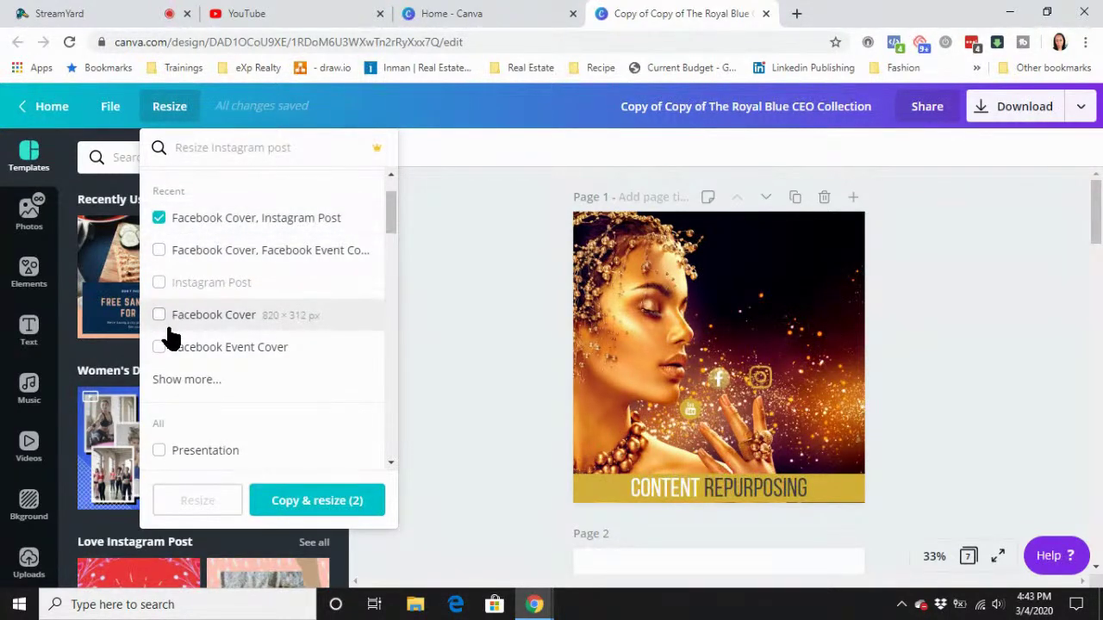
pyautogui.scroll(-2, 192, 328)
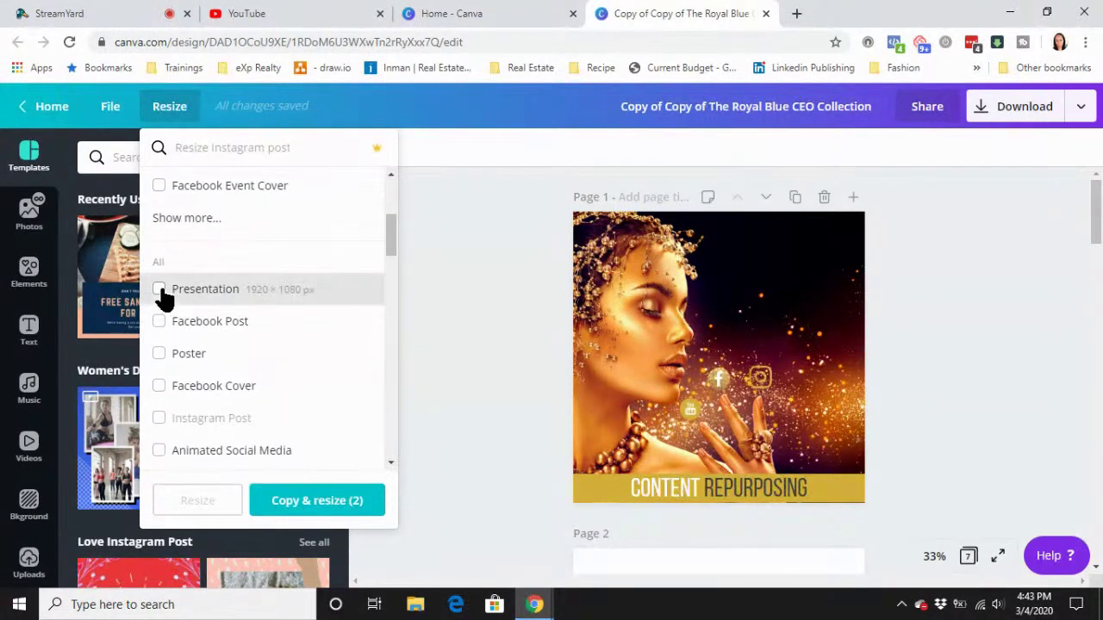
pyautogui.click(163, 293)
pyautogui.scroll(-1, 202, 337)
pyautogui.scroll(-1, 184, 325)
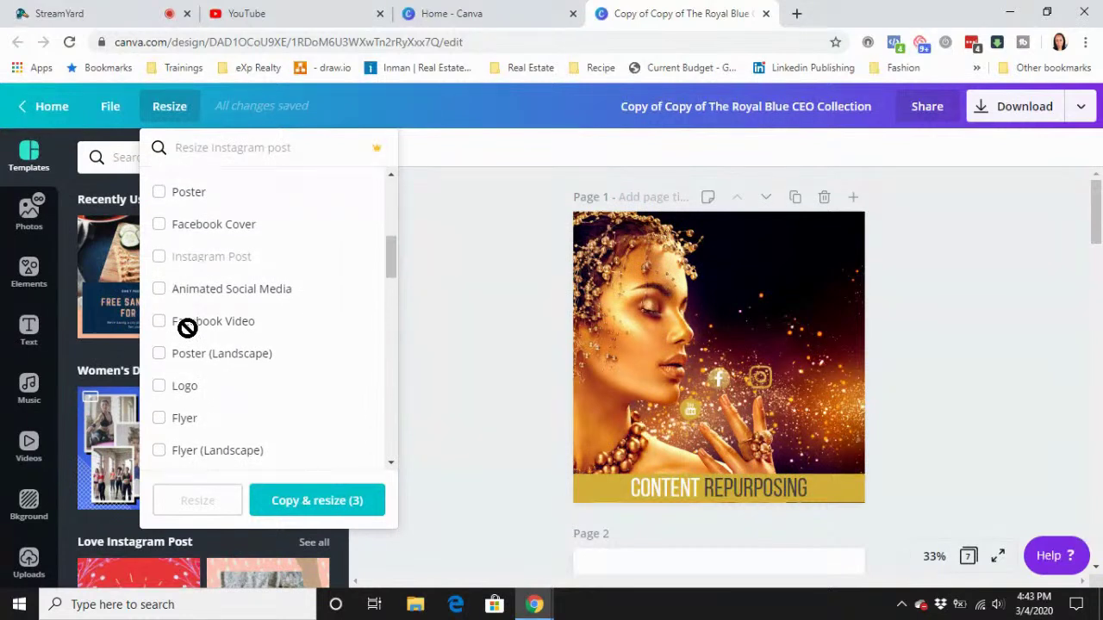
pyautogui.click(163, 293)
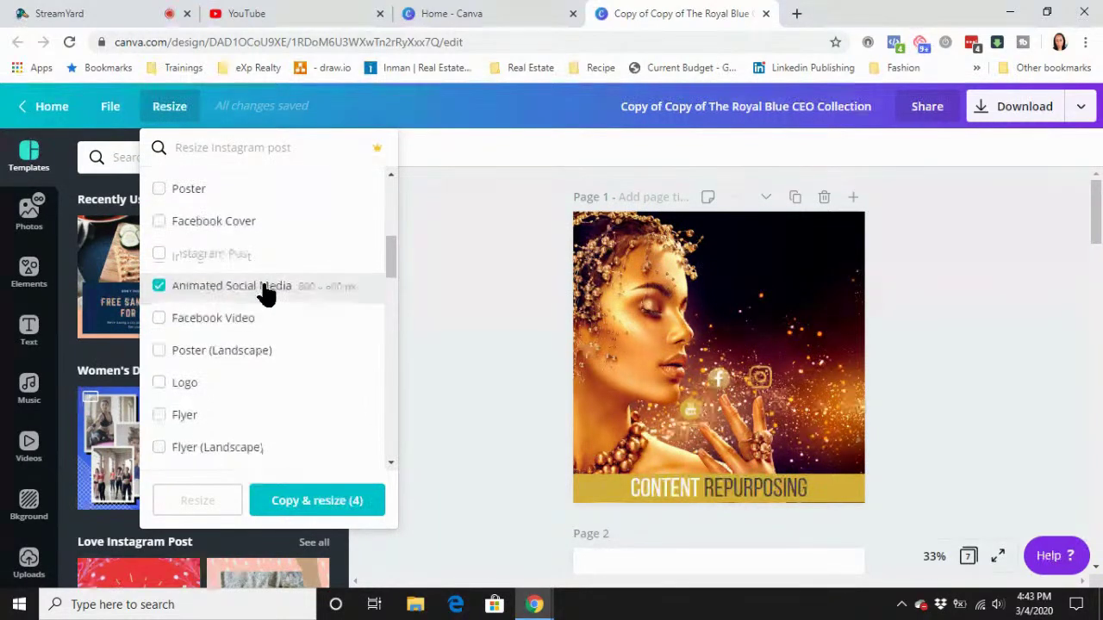
pyautogui.scroll(-1, 162, 306)
pyautogui.scroll(-2, 160, 309)
pyautogui.click(160, 241)
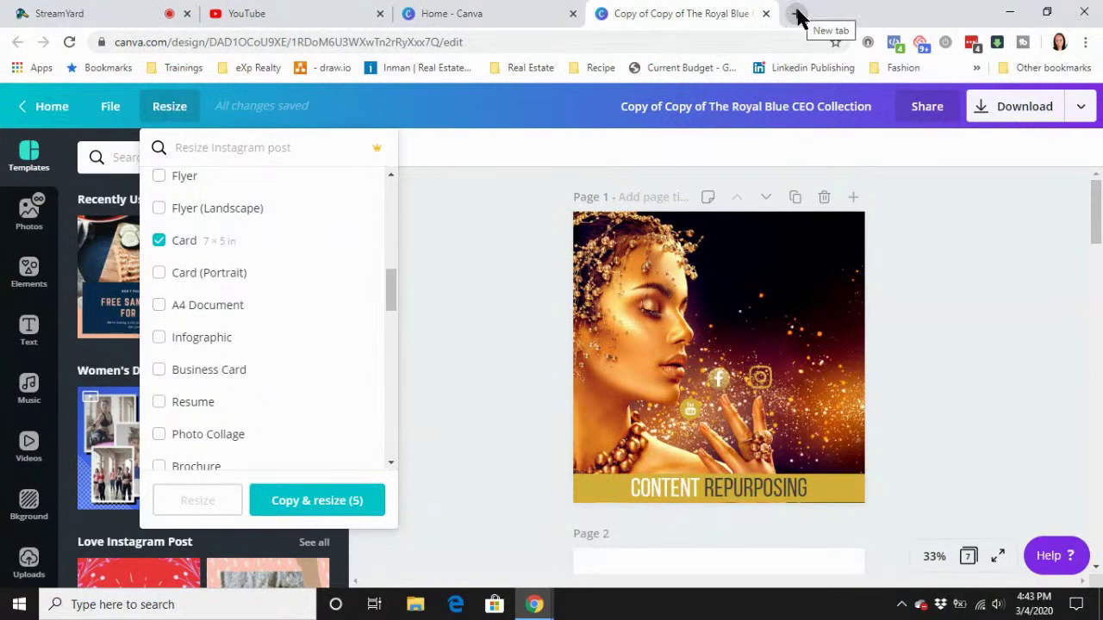
pyautogui.click(504, 277)
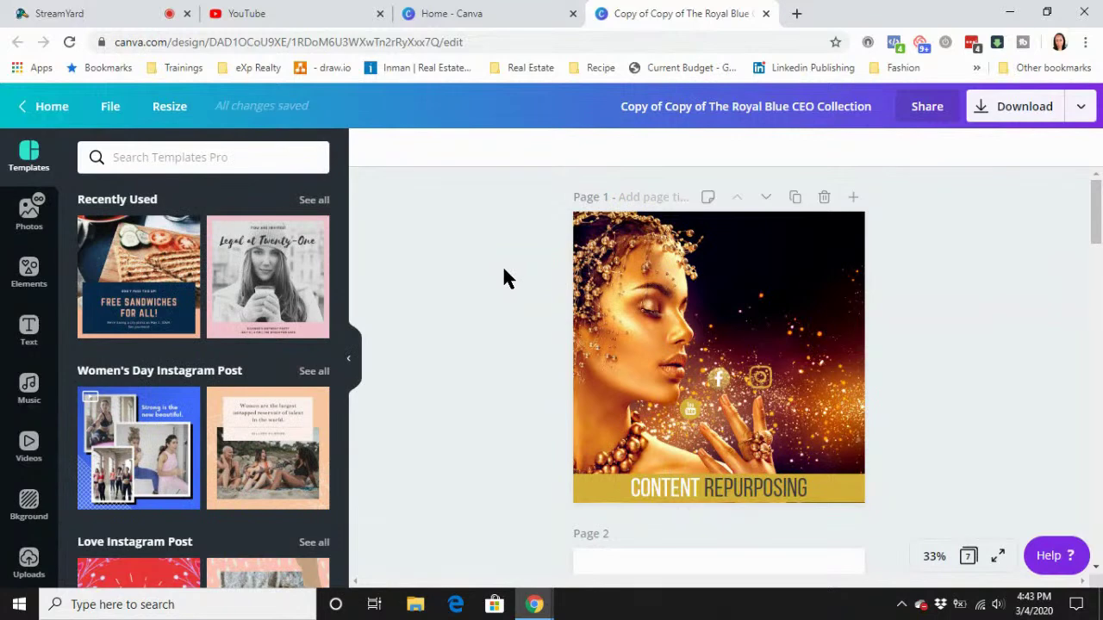
# Add a page after page 1 and fill it with the golden portrait image, without the icons and caption
pyautogui.scroll(-3, 504, 277)
pyautogui.scroll(2, 504, 278)
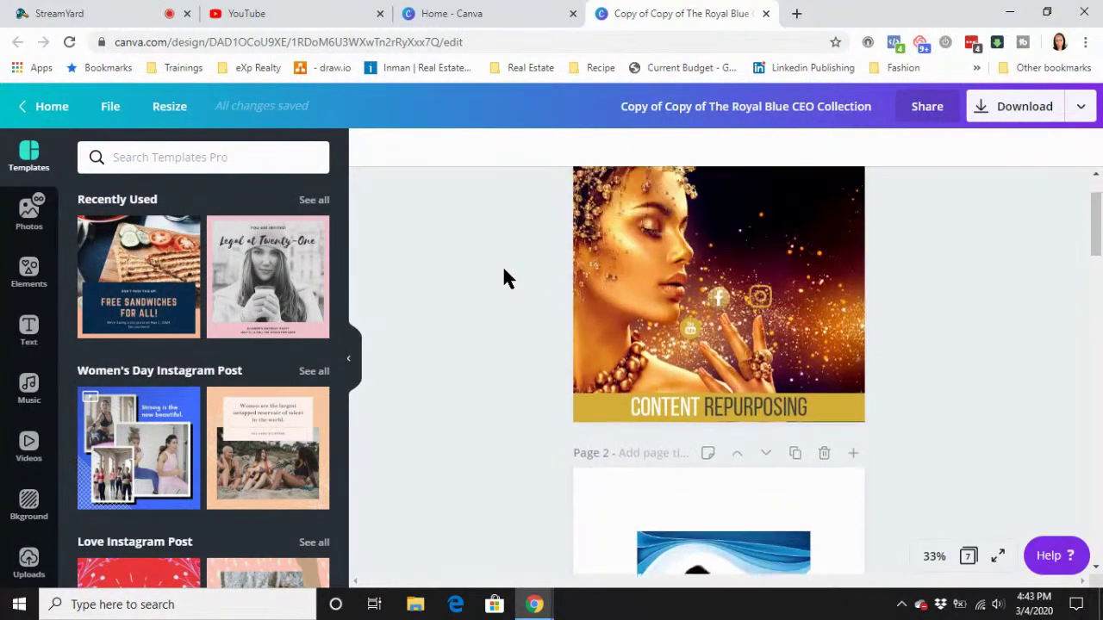
pyautogui.scroll(1, 507, 276)
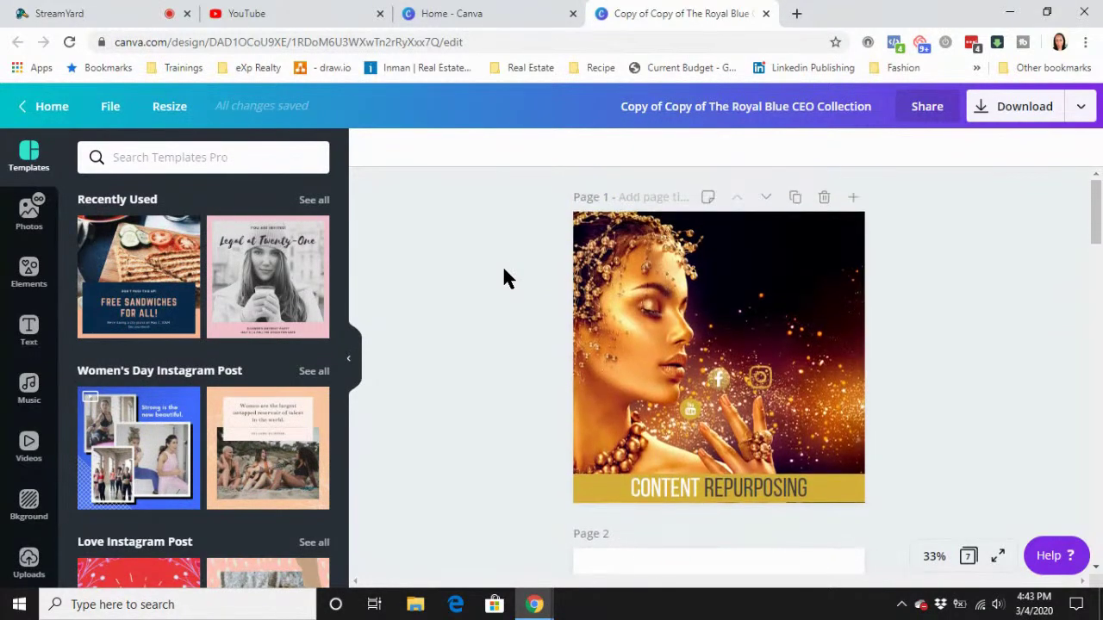
pyautogui.click(853, 198)
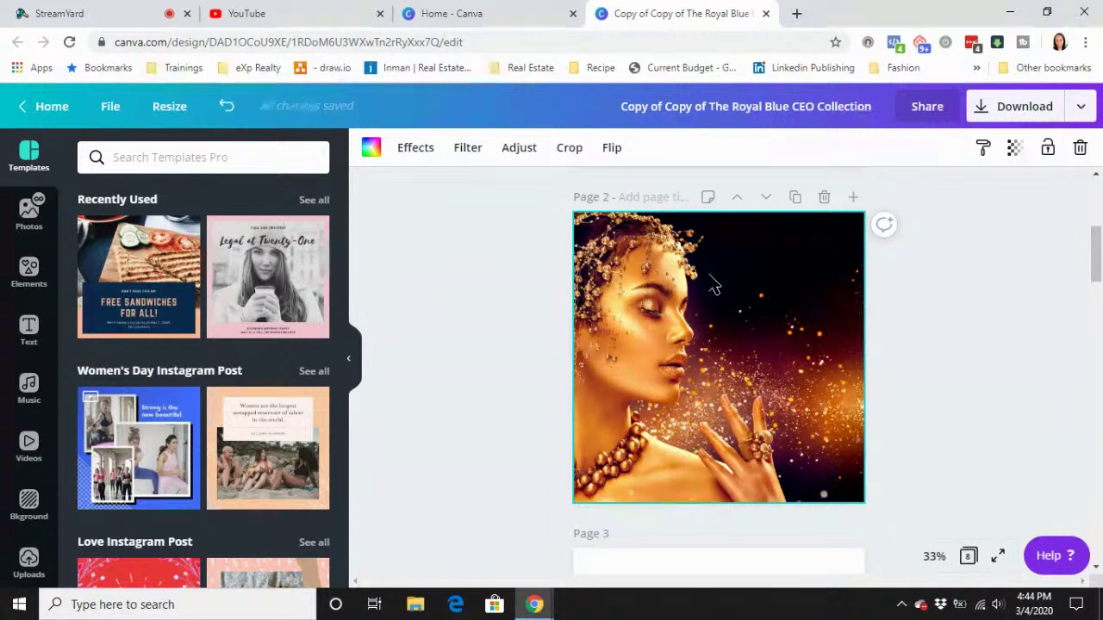
# Remove the background of the golden portrait on page 2 with the Background Remover effect
pyautogui.click(415, 152)
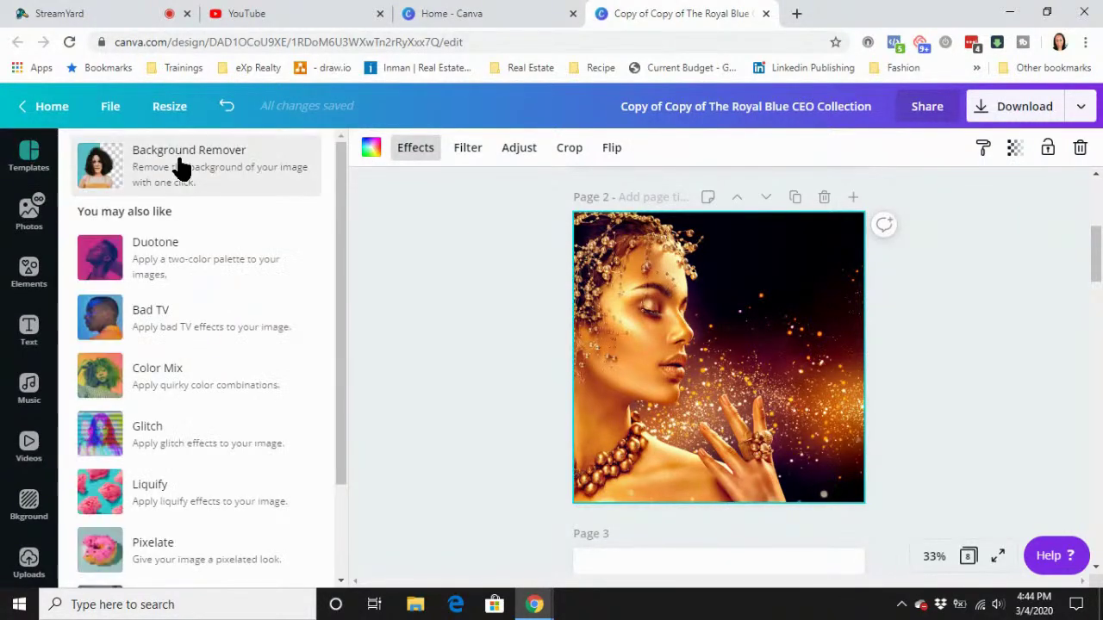
pyautogui.click(181, 168)
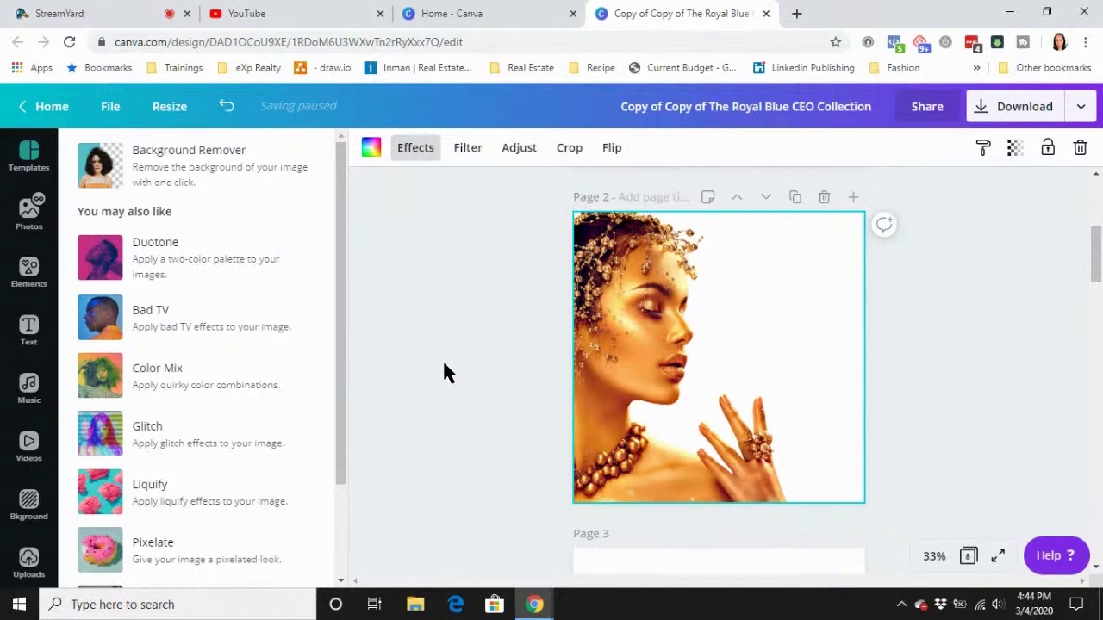
pyautogui.click(443, 372)
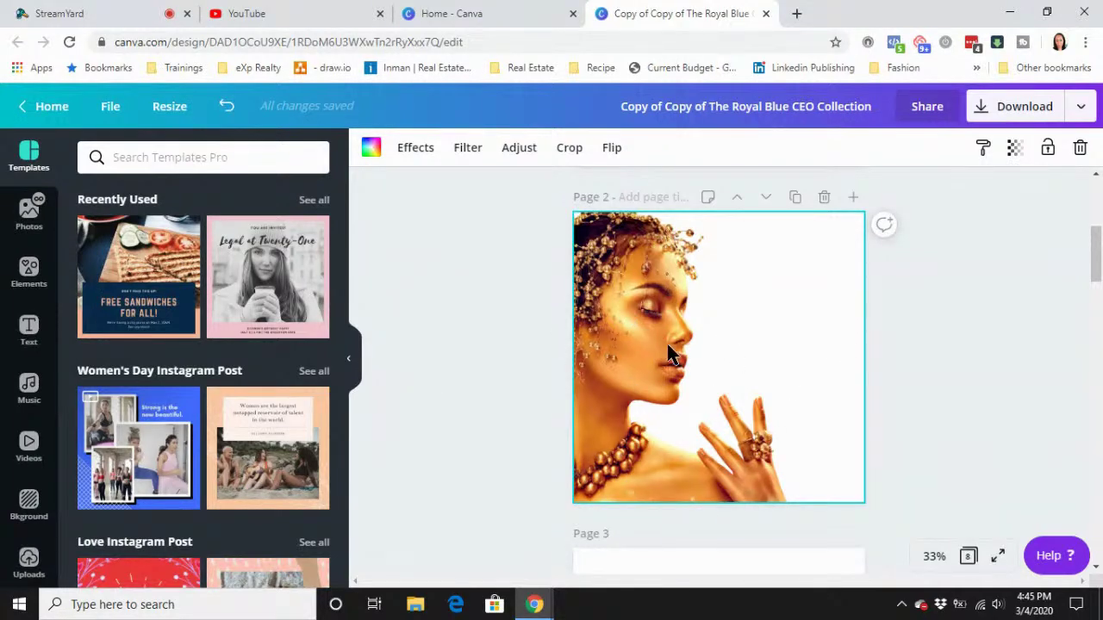
pyautogui.scroll(5, 709, 356)
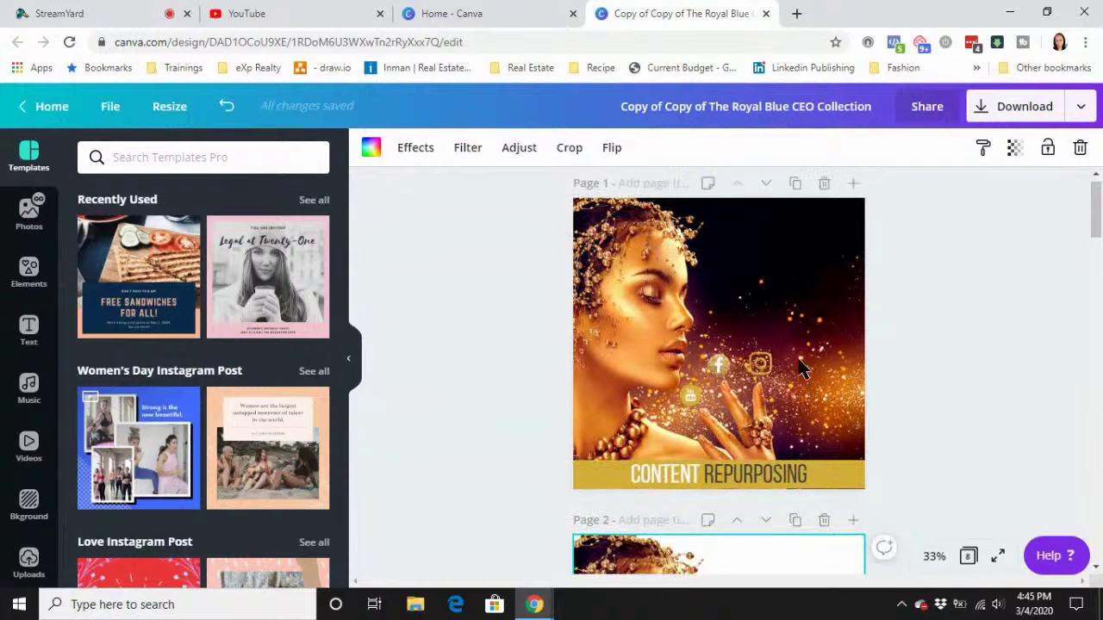
pyautogui.scroll(-2, 651, 338)
pyautogui.scroll(-8, 650, 338)
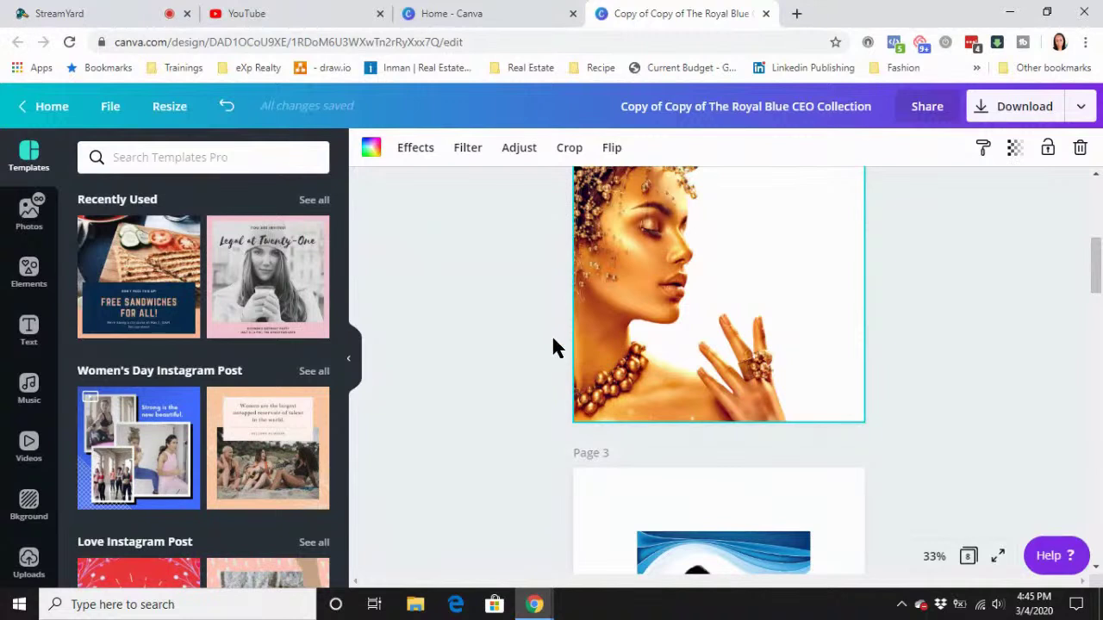
pyautogui.scroll(2, 554, 347)
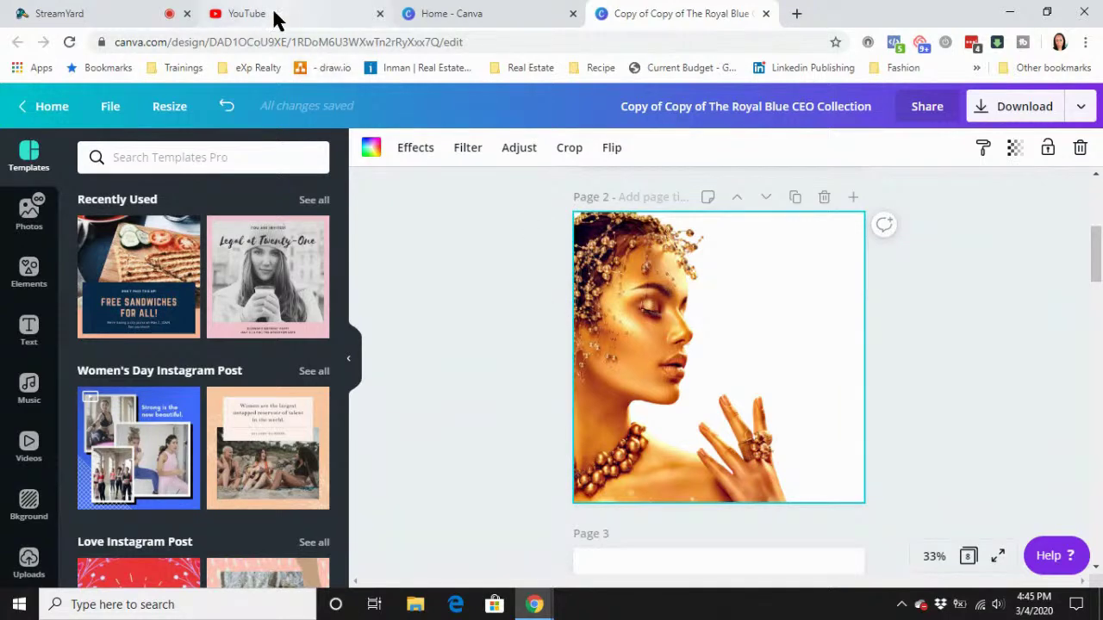
# Switch to the StreamYard broadcast studio and stop sharing the screen
pyautogui.click(104, 15)
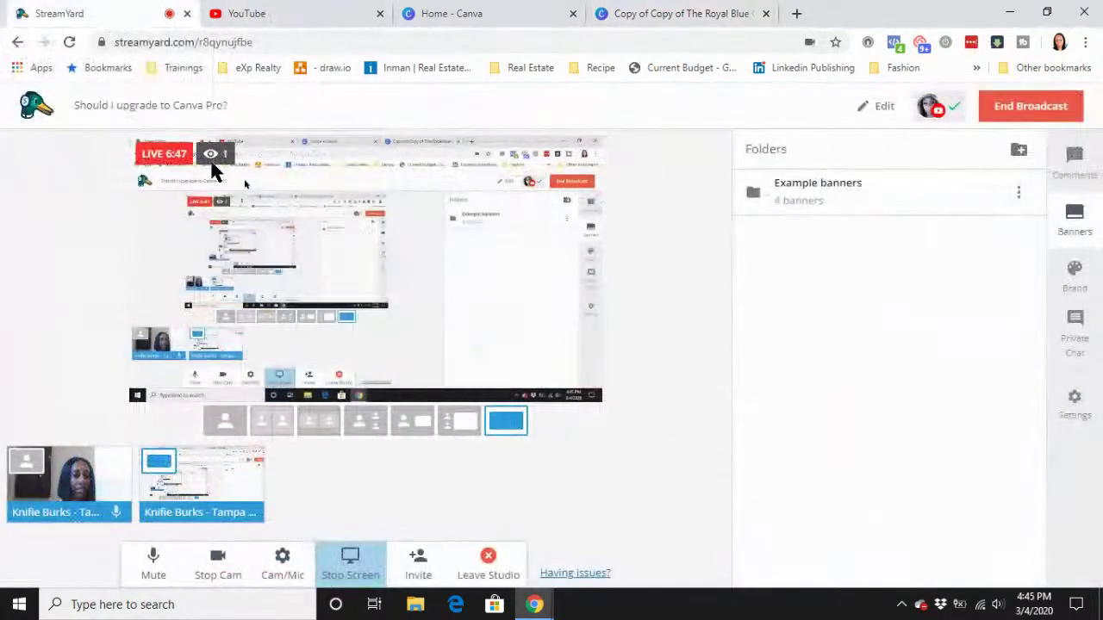
pyautogui.click(326, 551)
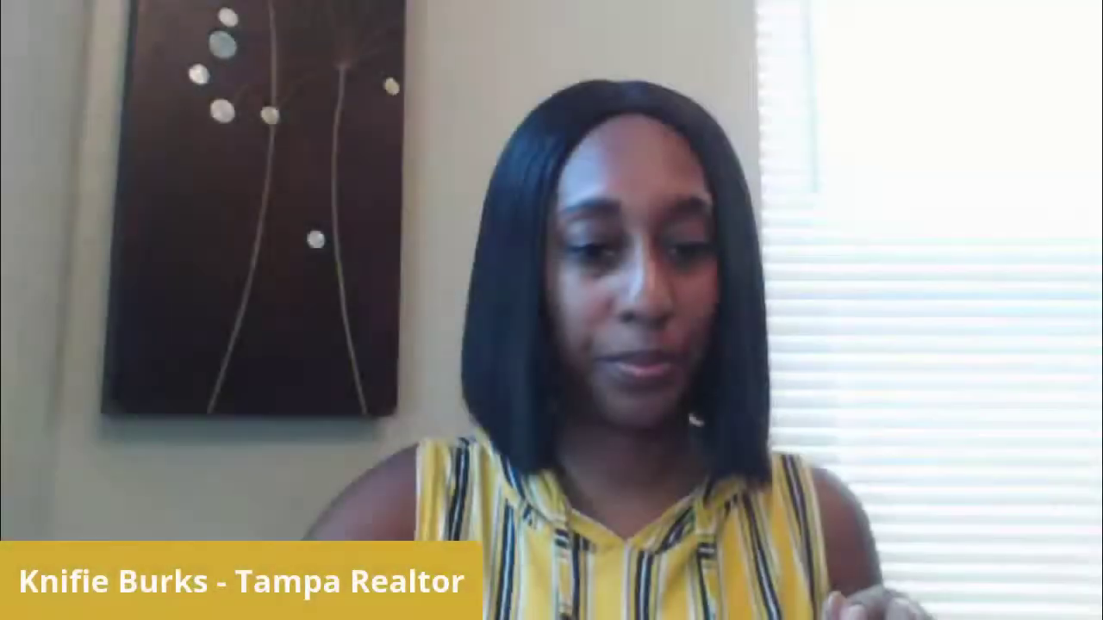